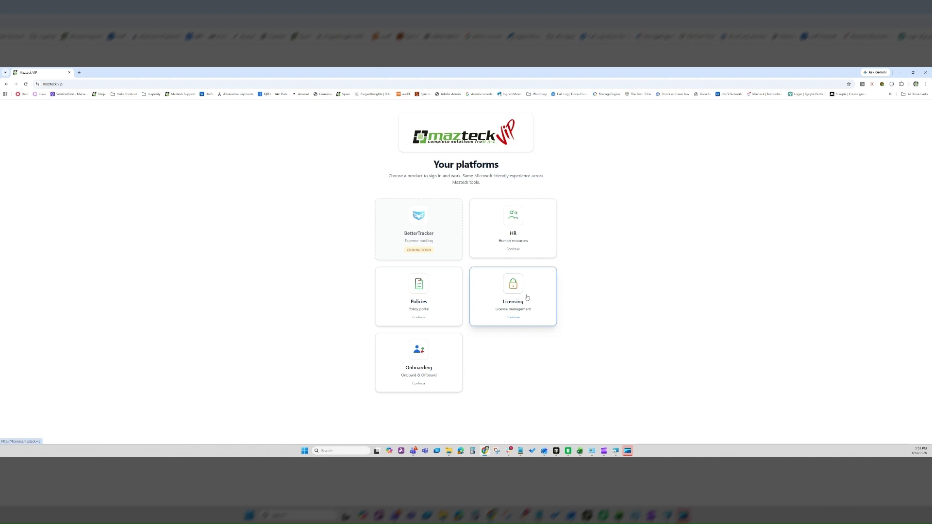
Open the Licensing platform from Your platforms and switch to its Templates view.
click(523, 297)
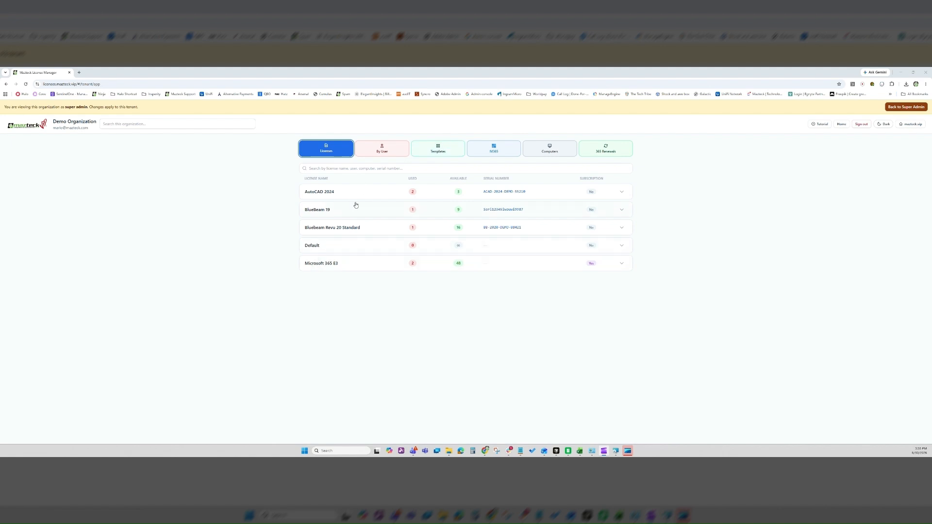
click(440, 152)
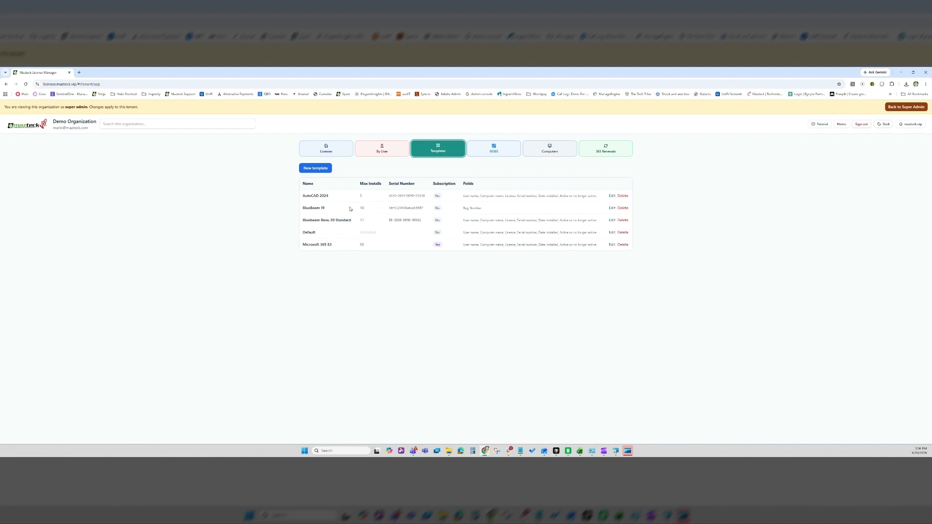
Create a new AutoCAD 2025 template allowing 5 installs, and enter its serial number.
click(316, 167)
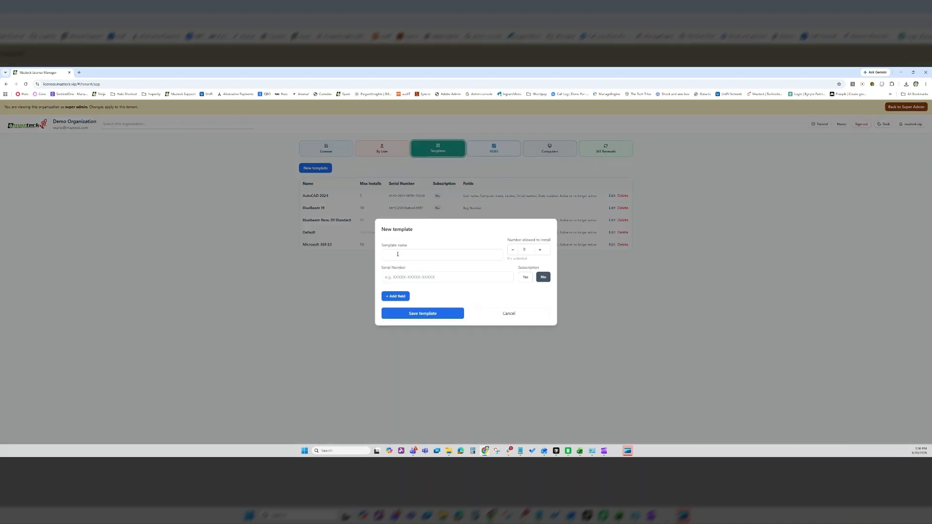
click(414, 251)
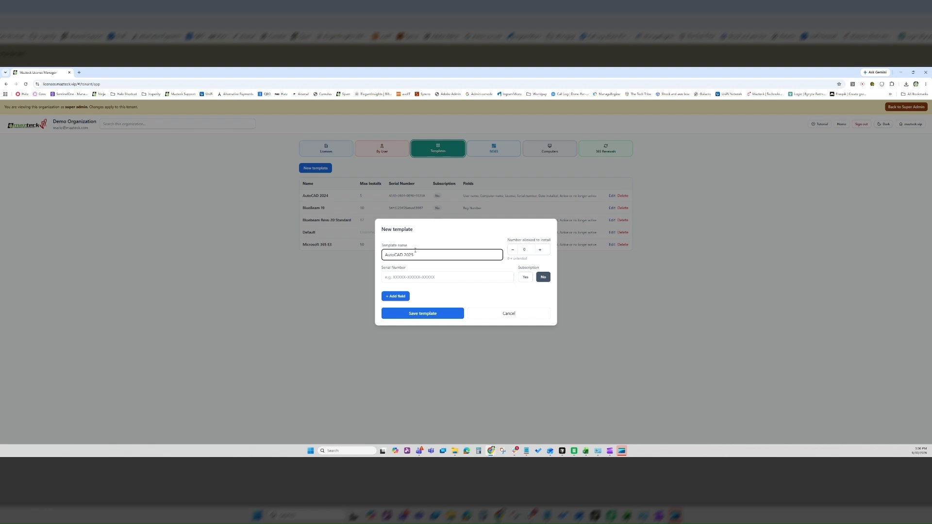
click(526, 247)
text(5)
click(396, 271)
text(12345)
text(98765)
text(abdy)
key(BackSpace)
key(BackSpace)
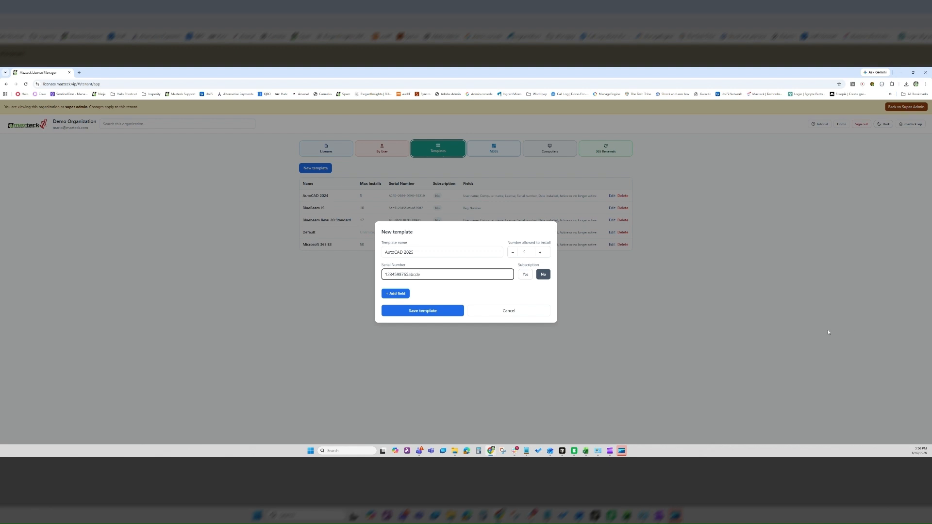
Add a custom field labelled Req Number and make it a Dropdown.
click(409, 294)
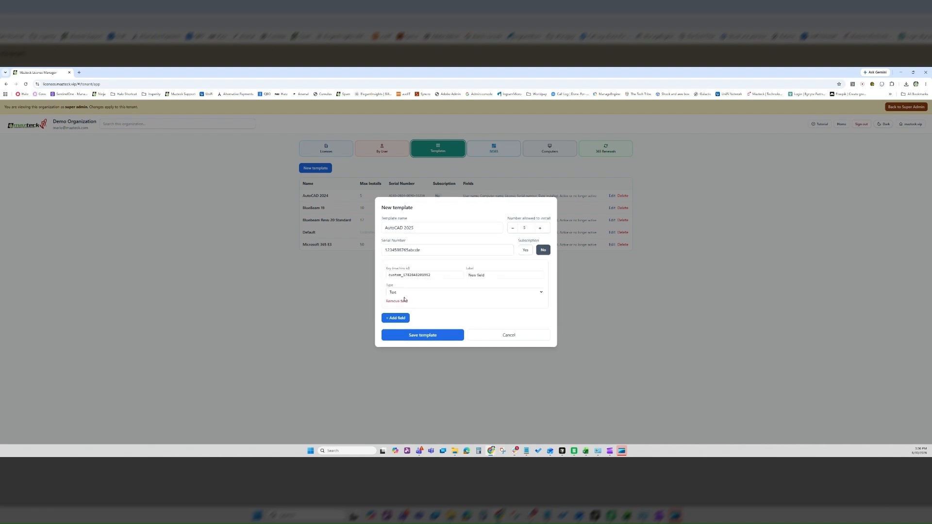
triple_click(482, 275)
text(Rey Number)
click(401, 293)
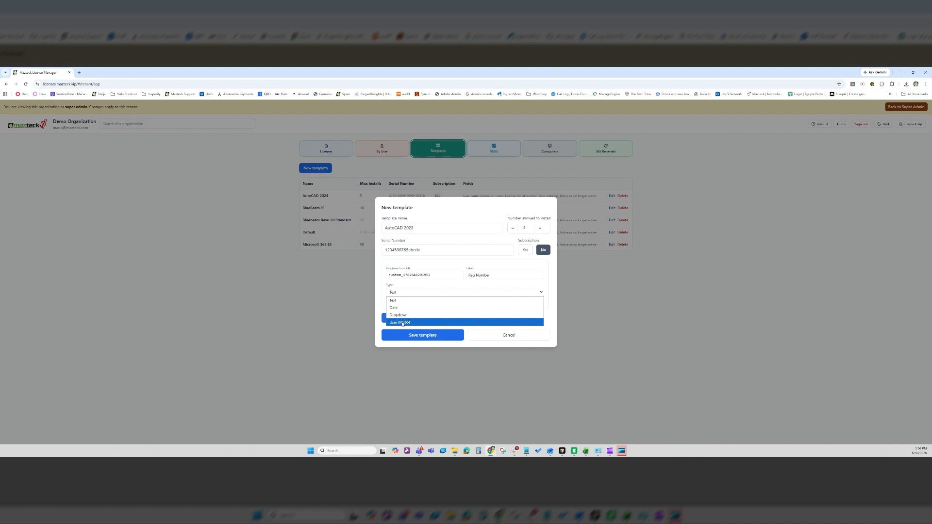
click(398, 315)
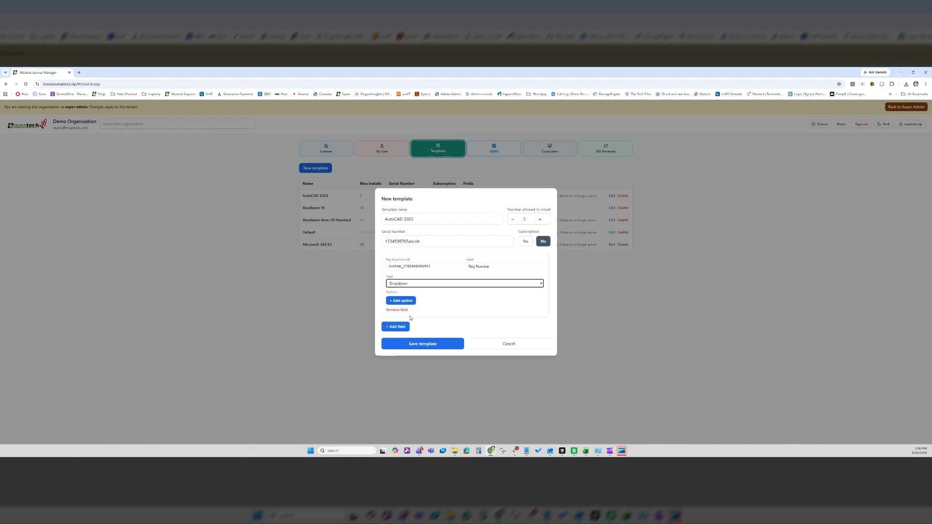
Give the dropdown the options Ver 1, Ver 2 and Ver 3, and add a second field.
click(399, 301)
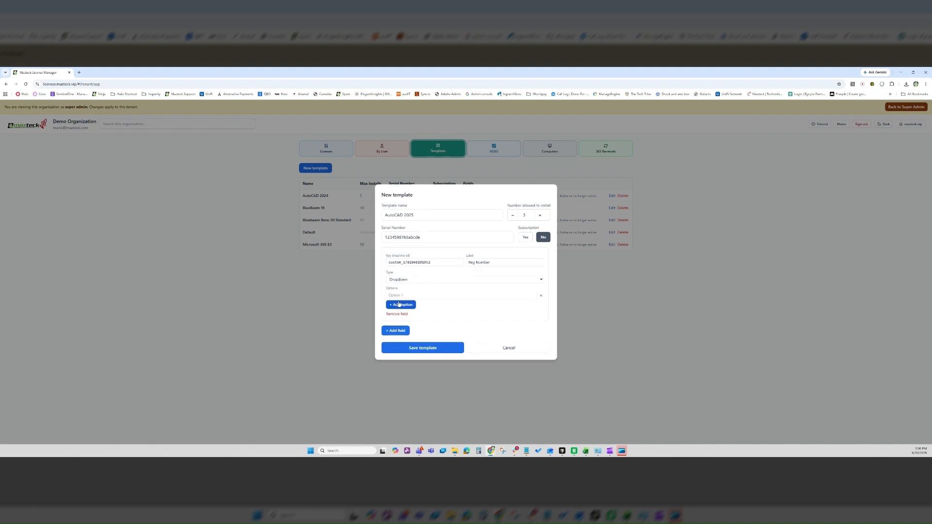
text(Ver 1)
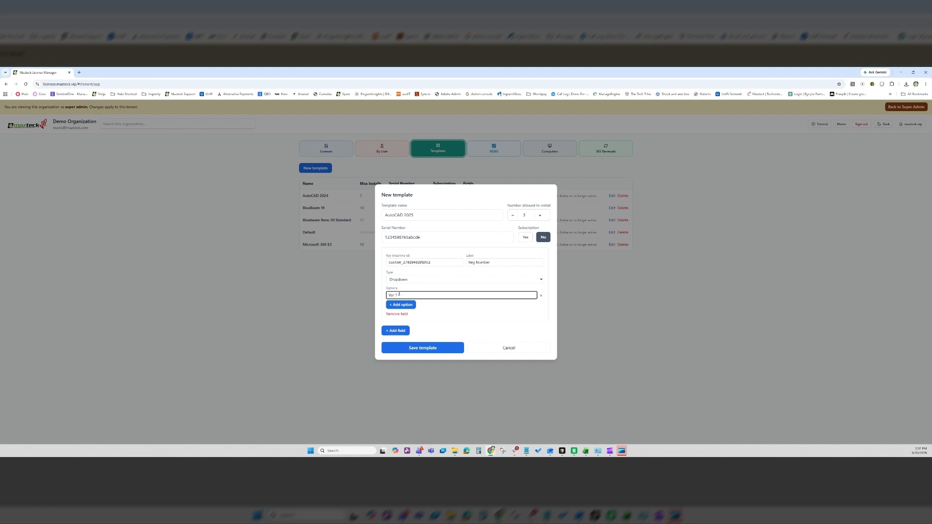
click(403, 304)
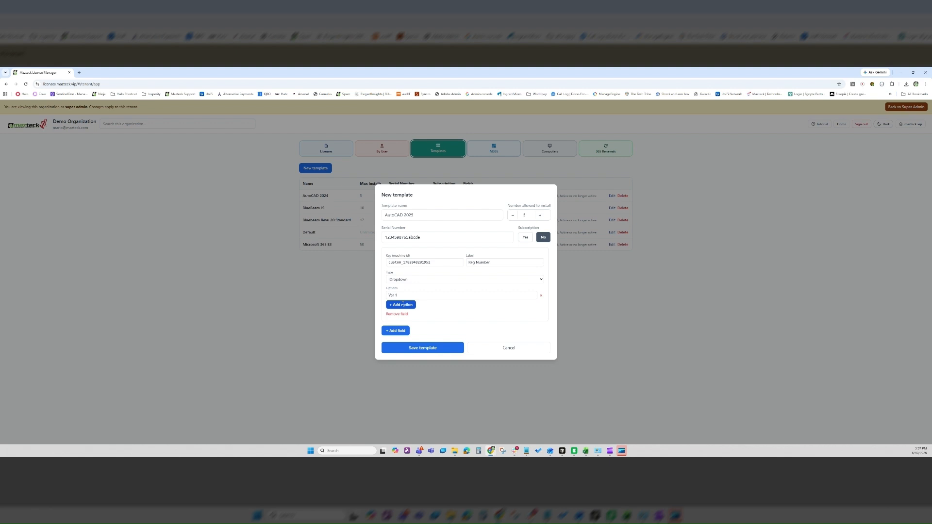
text(Ver 2)
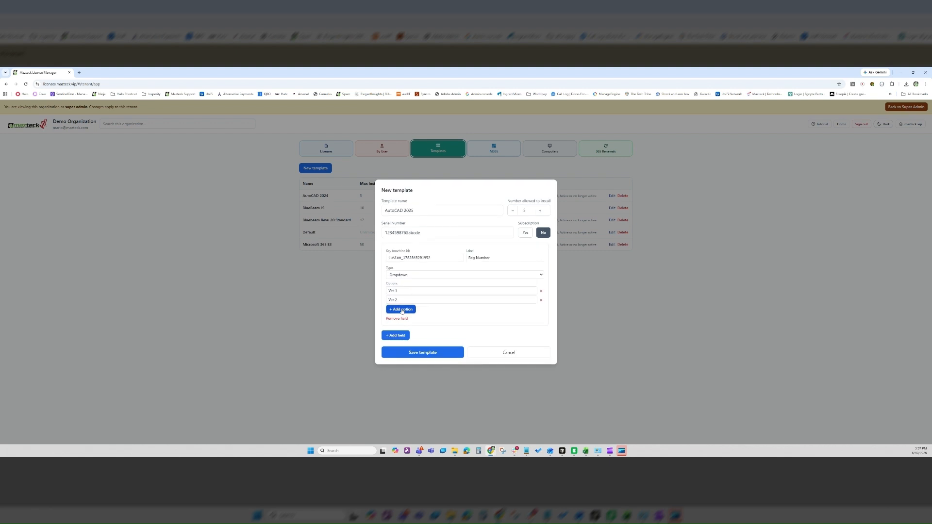
click(408, 309)
text(Ver 3)
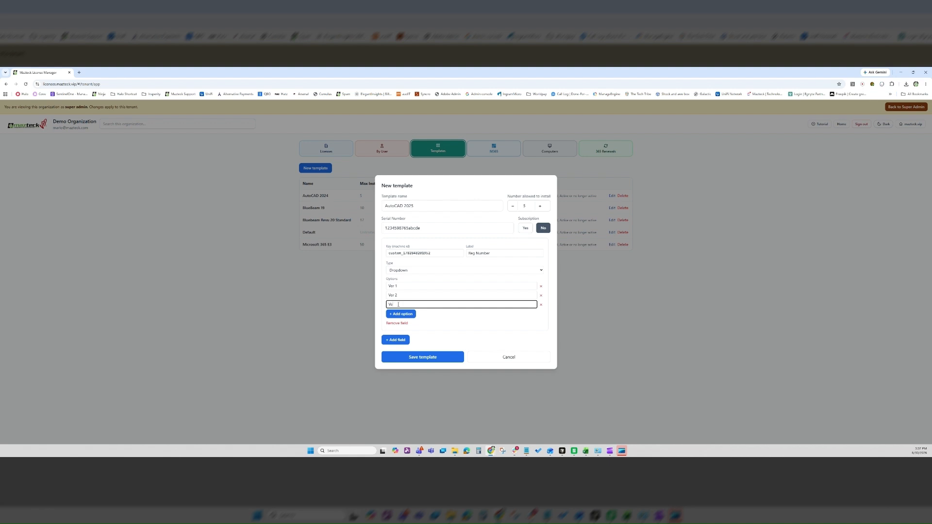
click(397, 340)
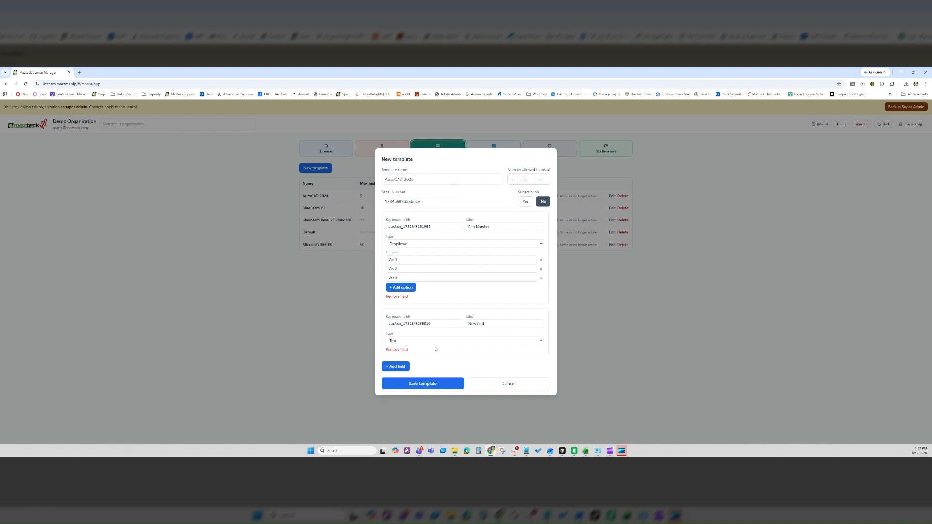
Save the AutoCAD 2025 template and review it in Edit, cancelling without changes.
click(427, 384)
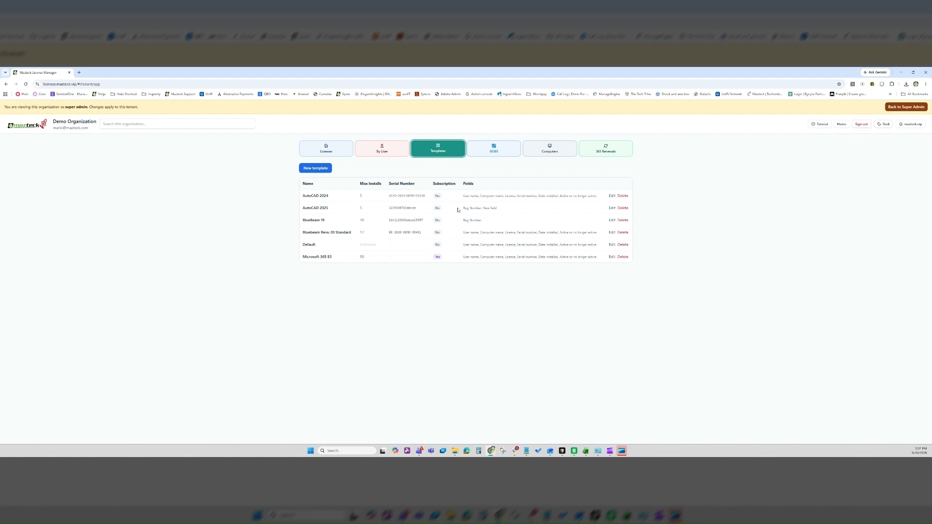
click(612, 208)
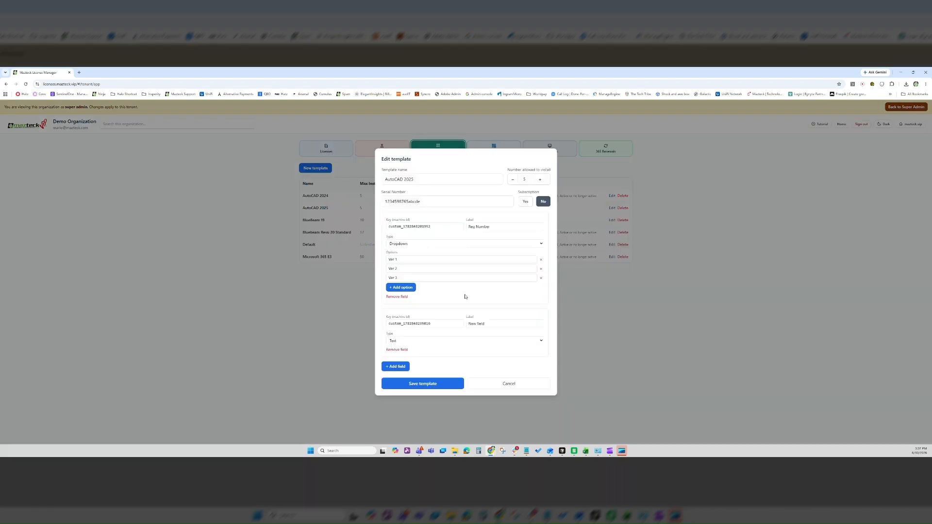
click(518, 385)
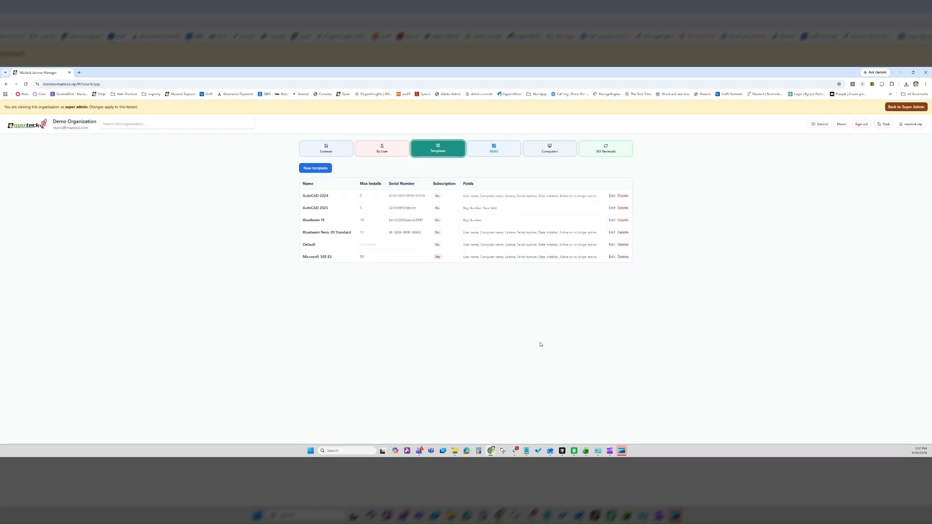
click(333, 153)
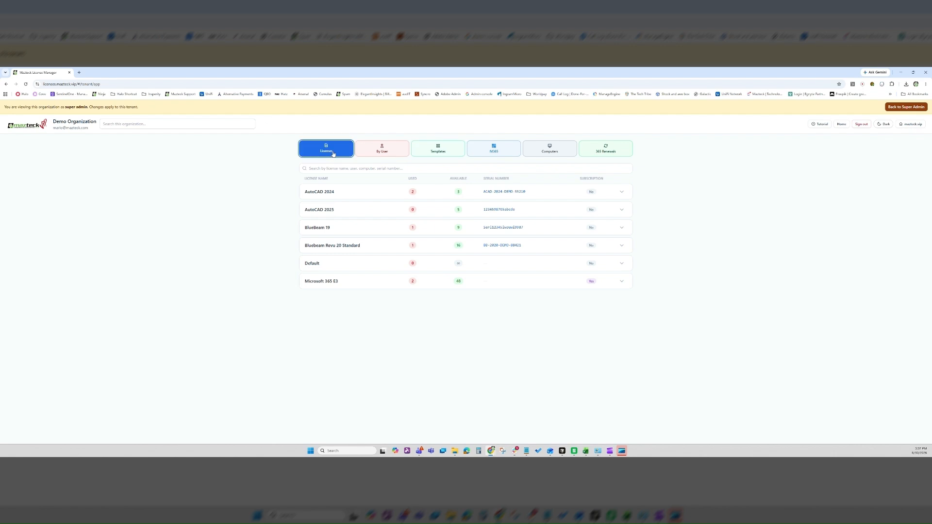
Expand the AutoCAD 2025 row in the Licenses list to show its empty assignment details.
click(335, 211)
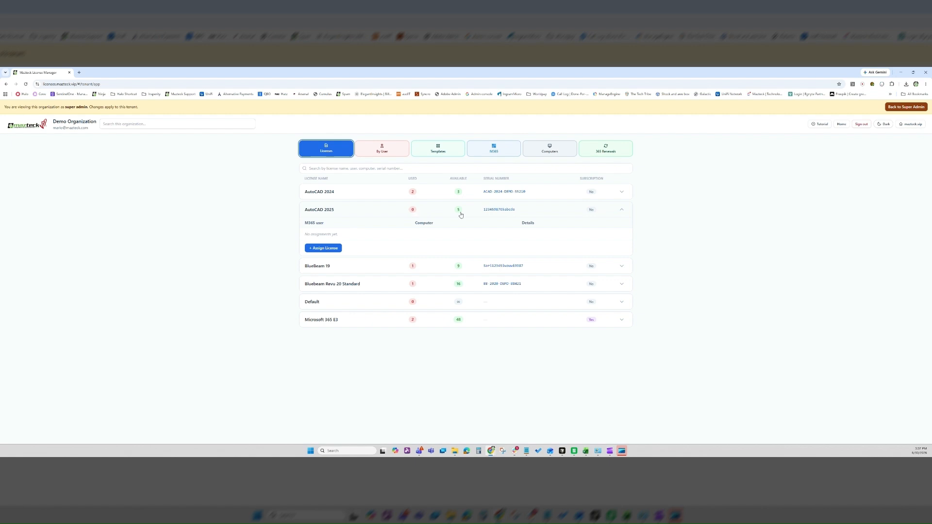
click(496, 212)
click(497, 212)
Assign an AutoCAD 2025 seat to FICT-TAB-404 with Req Number Ver 1, leaving 4 available.
click(331, 250)
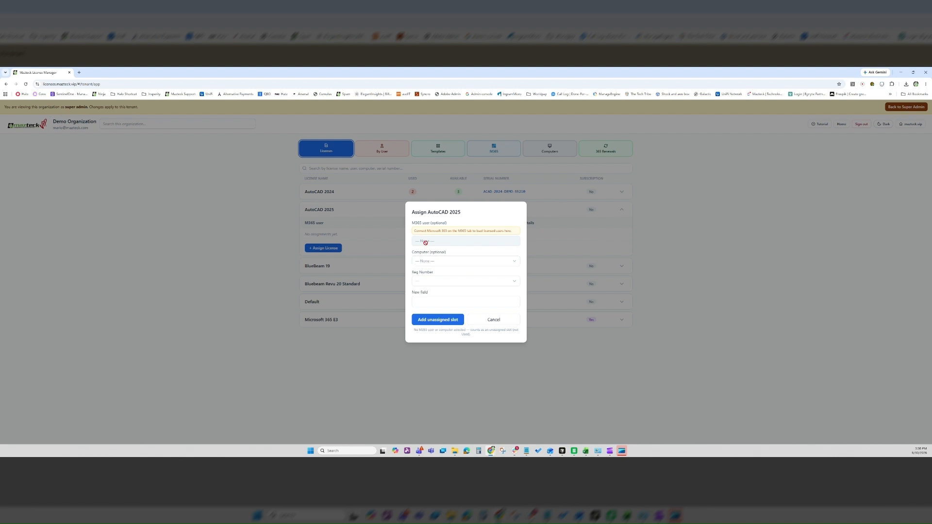
click(426, 262)
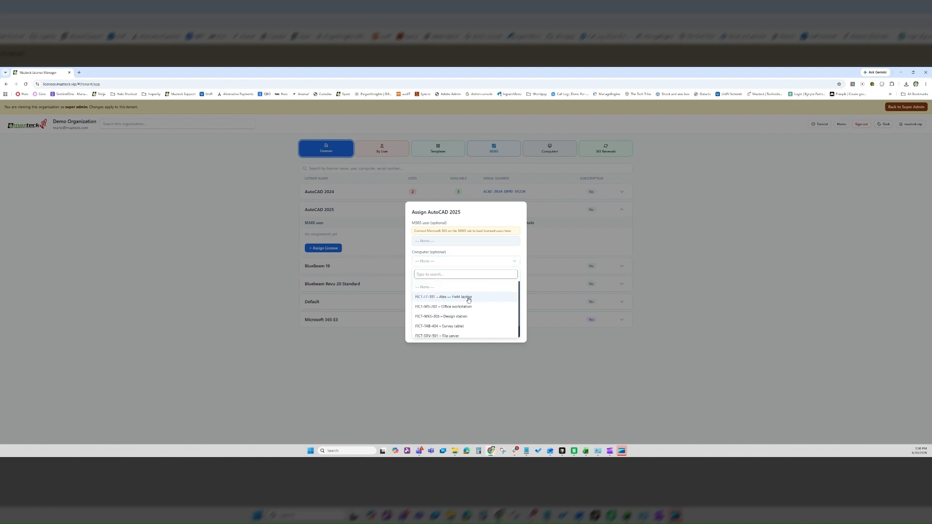
scroll(468, 301, down, 1)
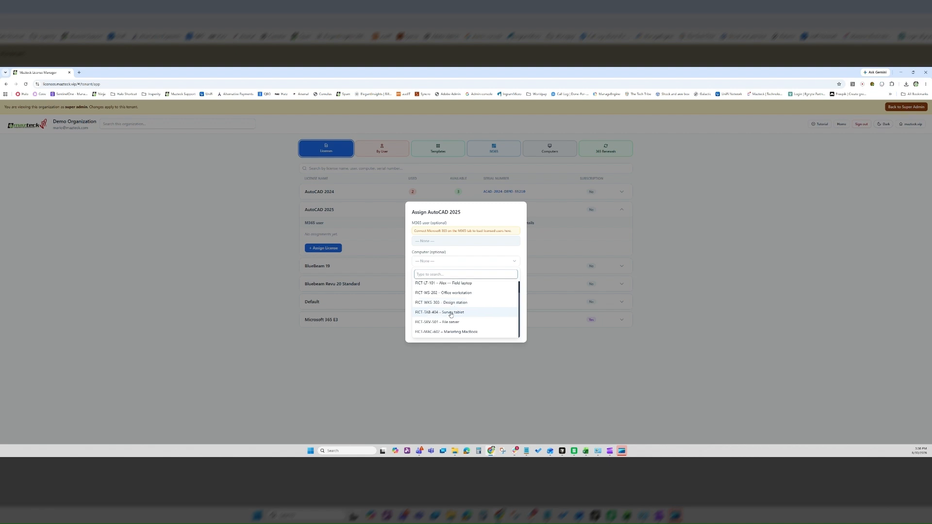
click(451, 312)
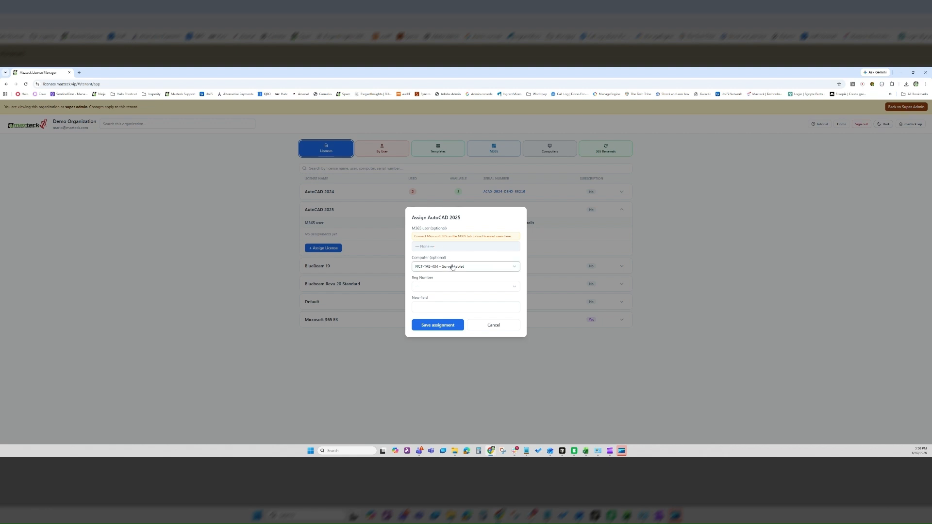
click(452, 287)
click(426, 324)
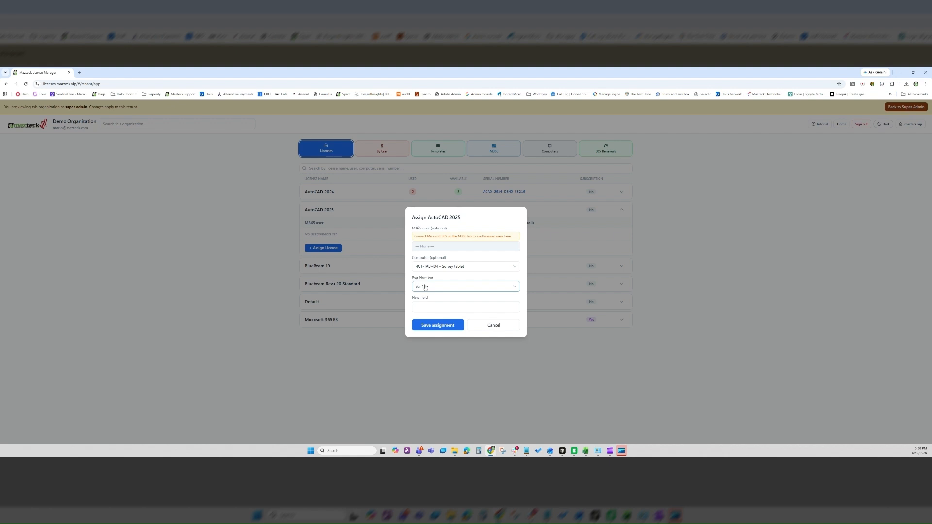
click(505, 308)
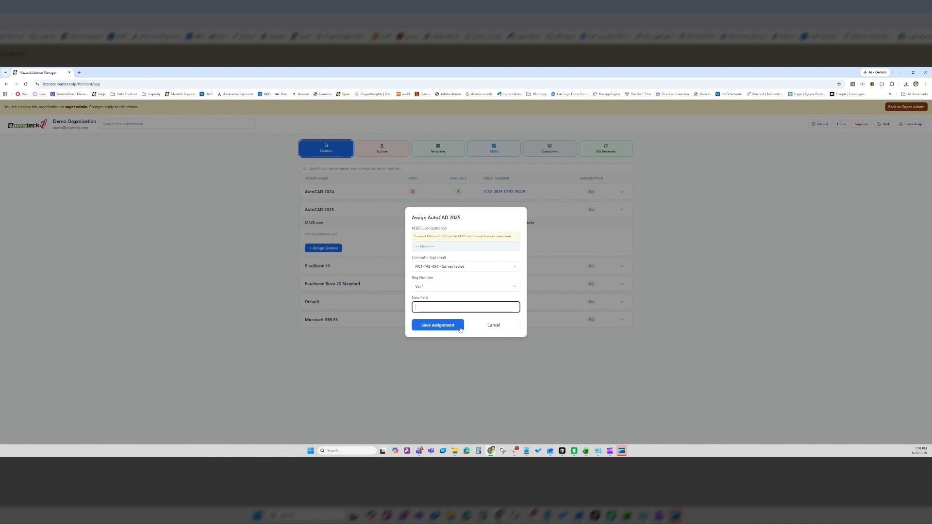
click(432, 330)
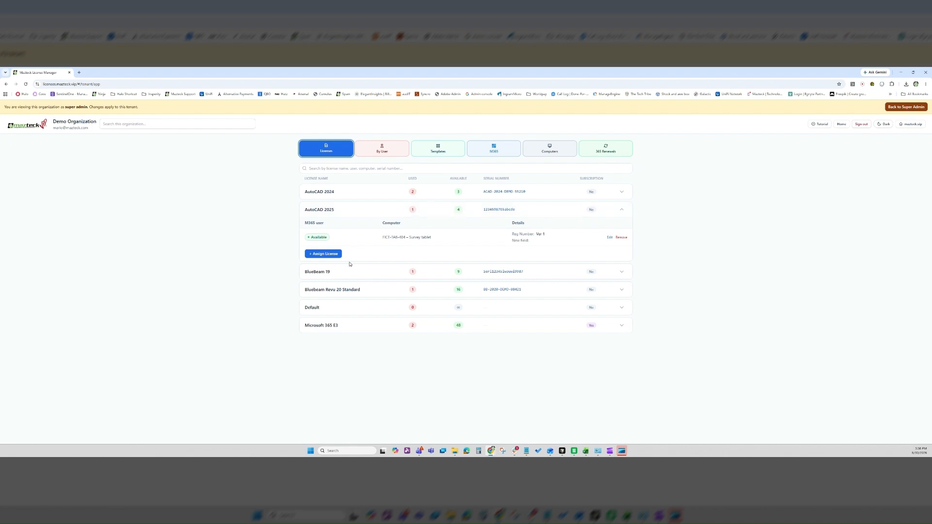
Assign another AutoCAD 2025 seat to FICT-LT-101 with Req Number Ver 2, leaving 3 available.
click(328, 254)
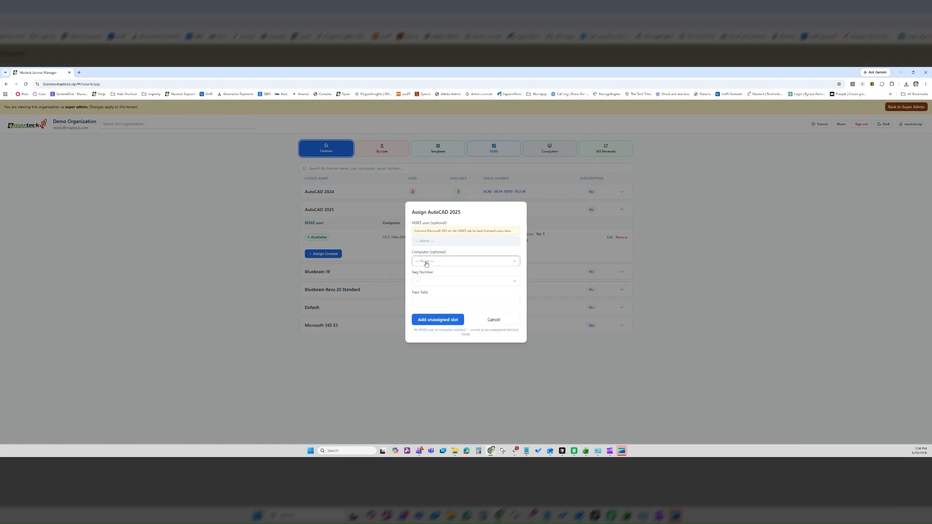
click(426, 261)
click(434, 298)
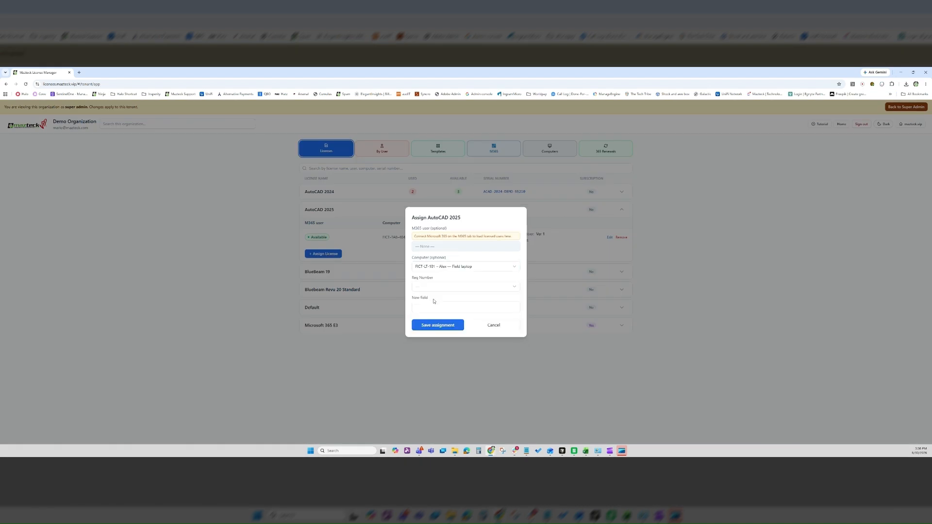
click(433, 288)
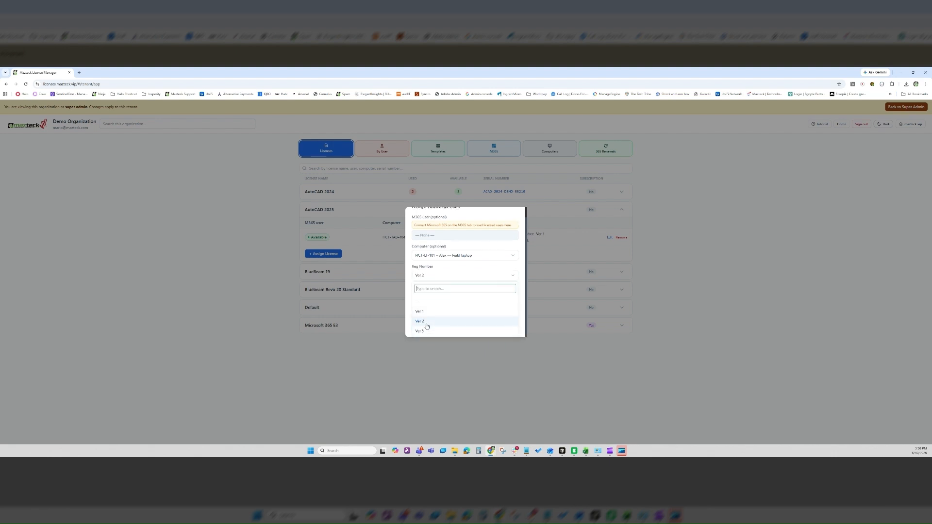
click(426, 322)
click(431, 325)
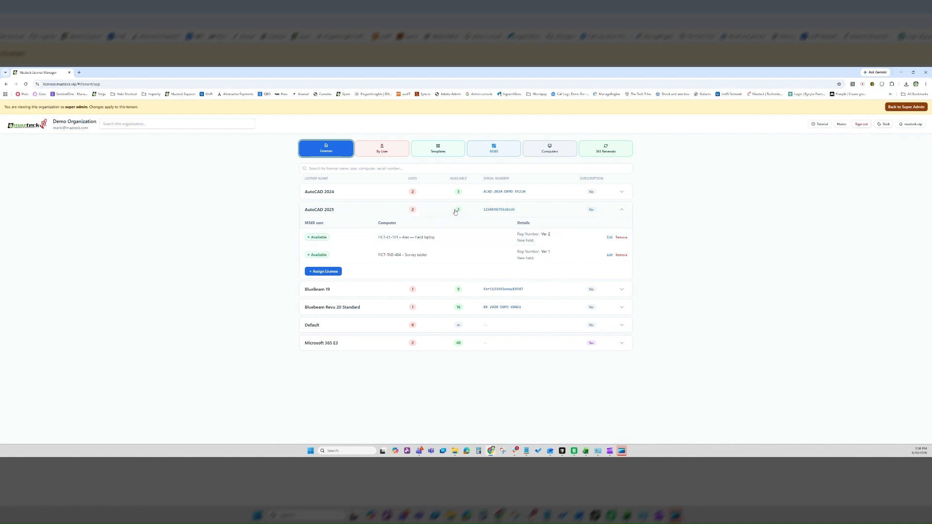
Filter the By User view's Software list to AutoCAD 2025, showing the Ver 2 and Ver 1 entries.
click(383, 151)
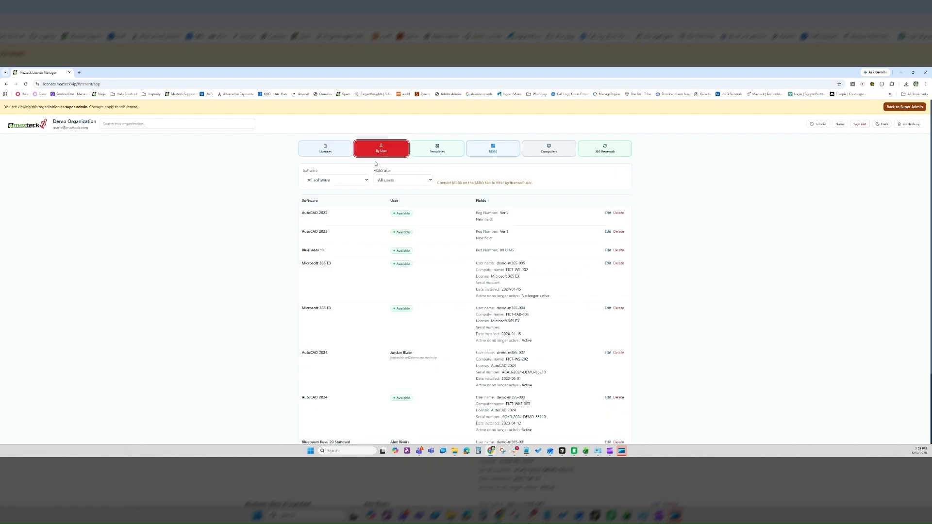
click(337, 181)
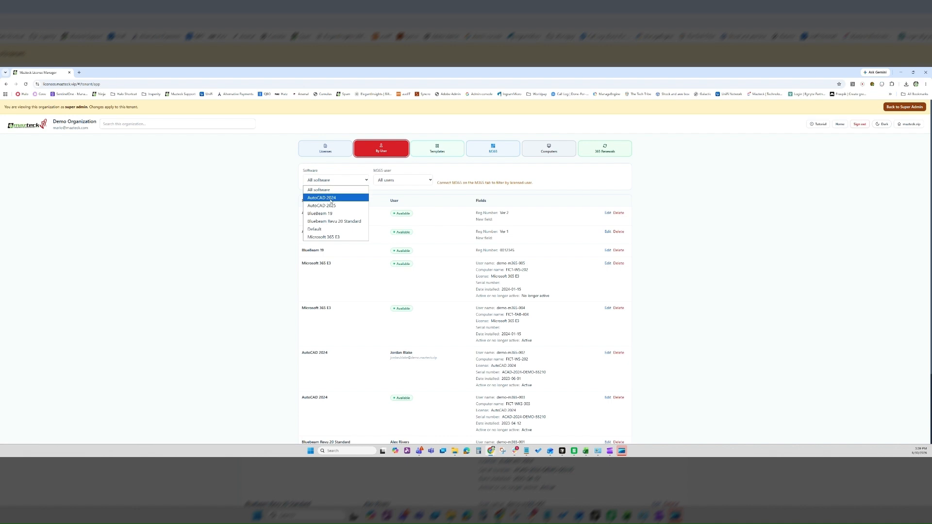
click(334, 206)
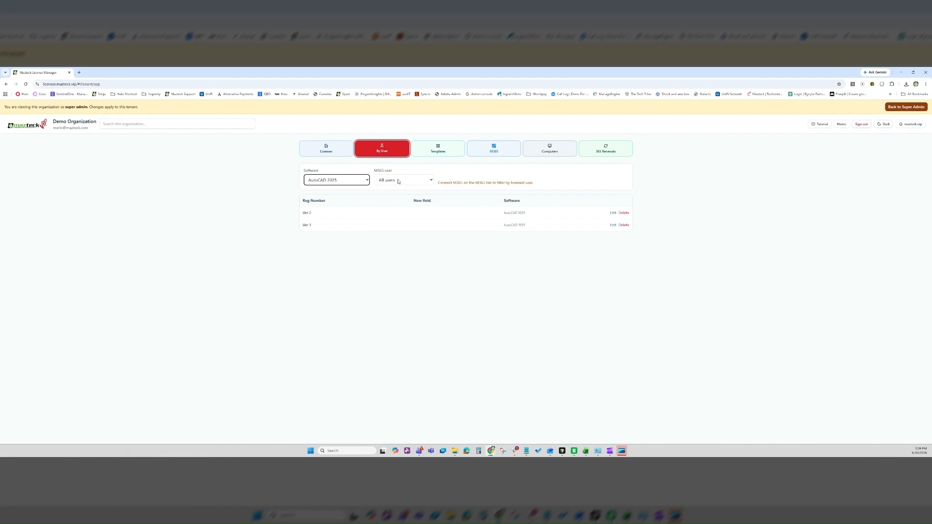
drag(443, 182, 528, 182)
click(493, 182)
click(390, 183)
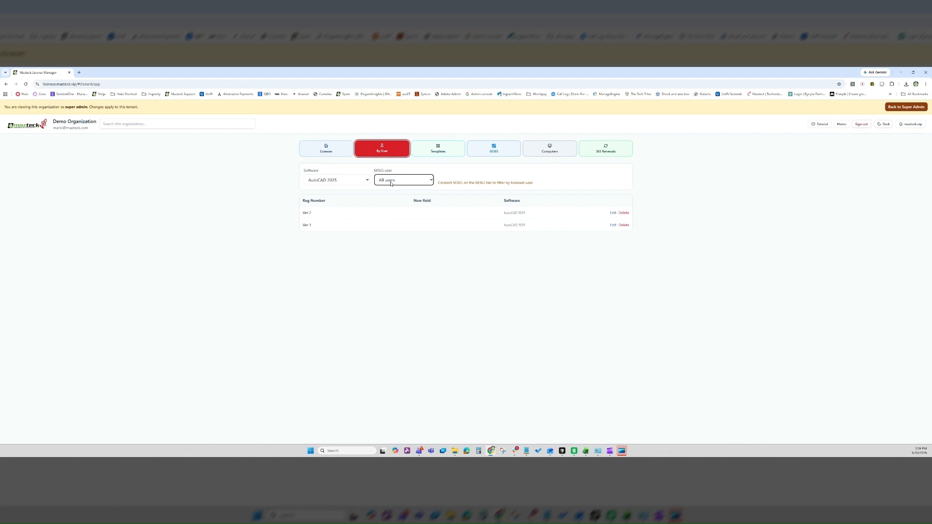
Load the Microsoft 365 licensed users in the M365 view, then show the 31-device Computers list.
click(489, 150)
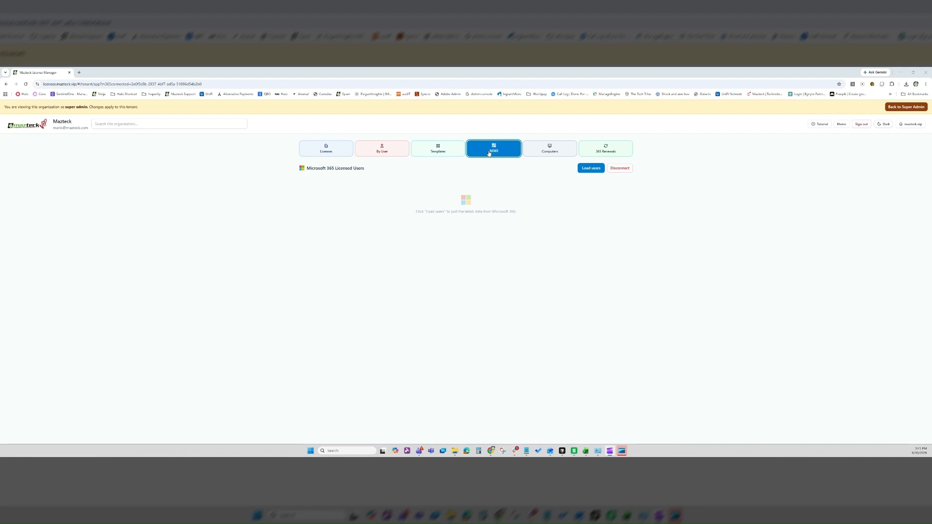
click(589, 169)
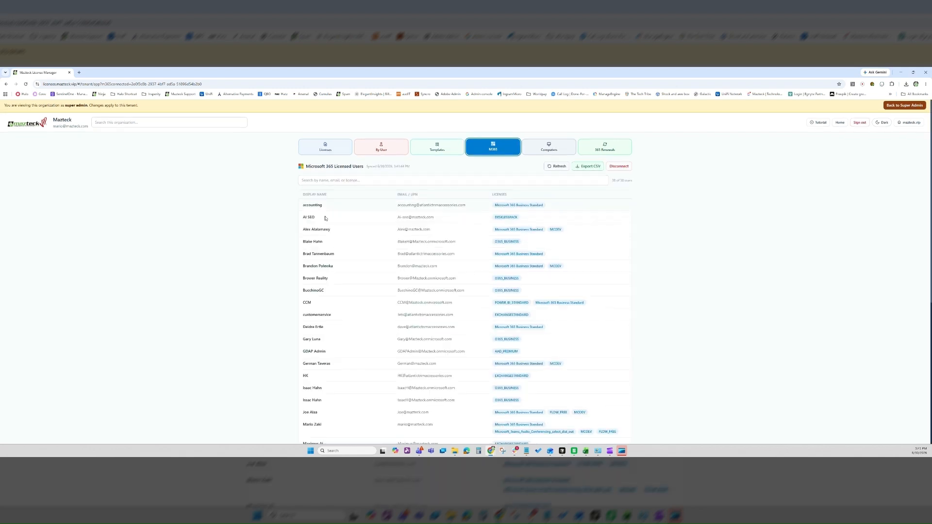
scroll(313, 210, down, 5)
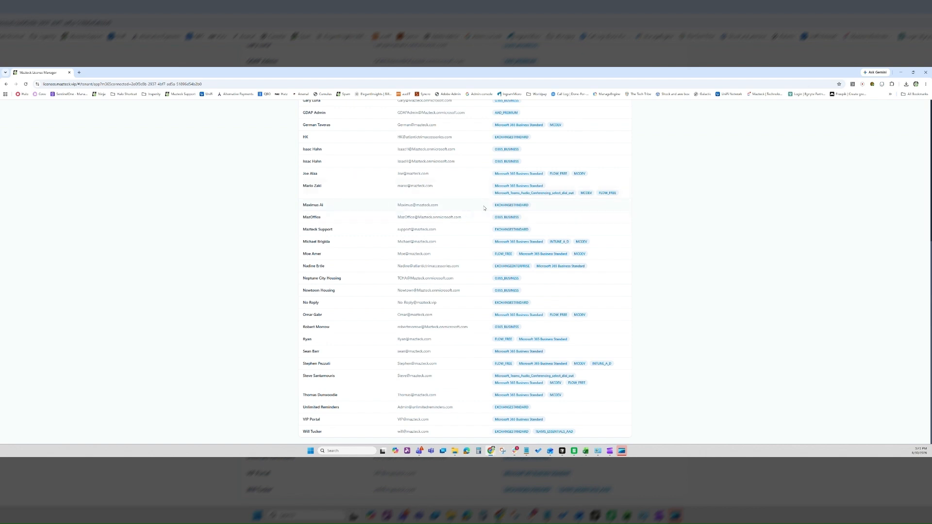
scroll(583, 223, up, 5)
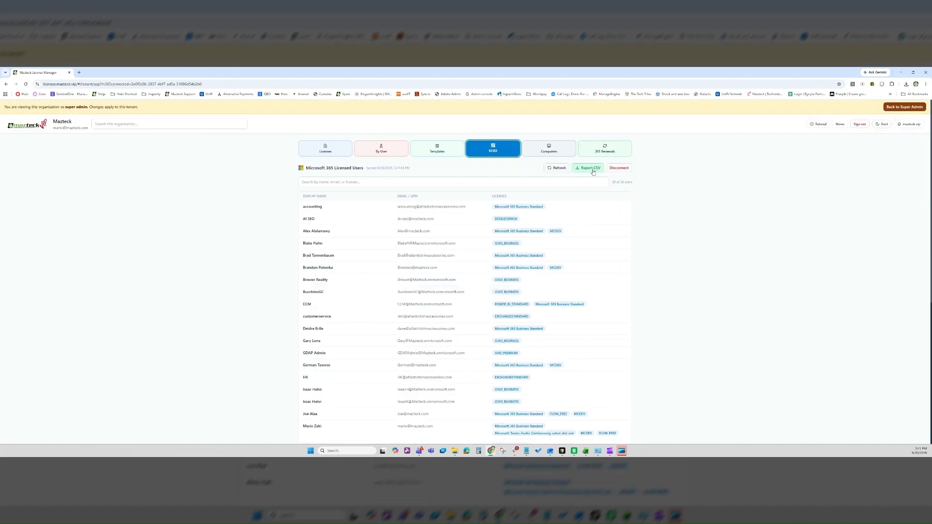
click(549, 151)
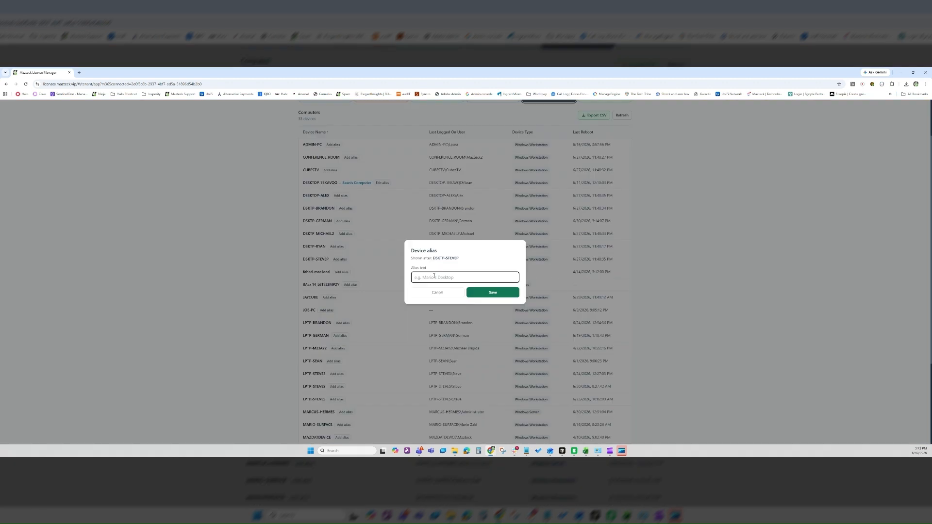
Save an alias naming the Surface computer as its user's laptop.
text(Mario Laptop)
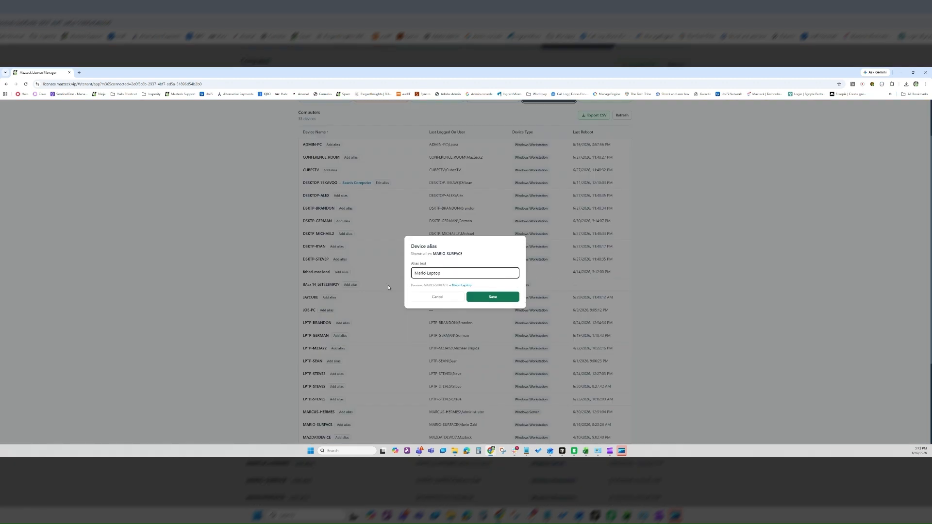
click(493, 297)
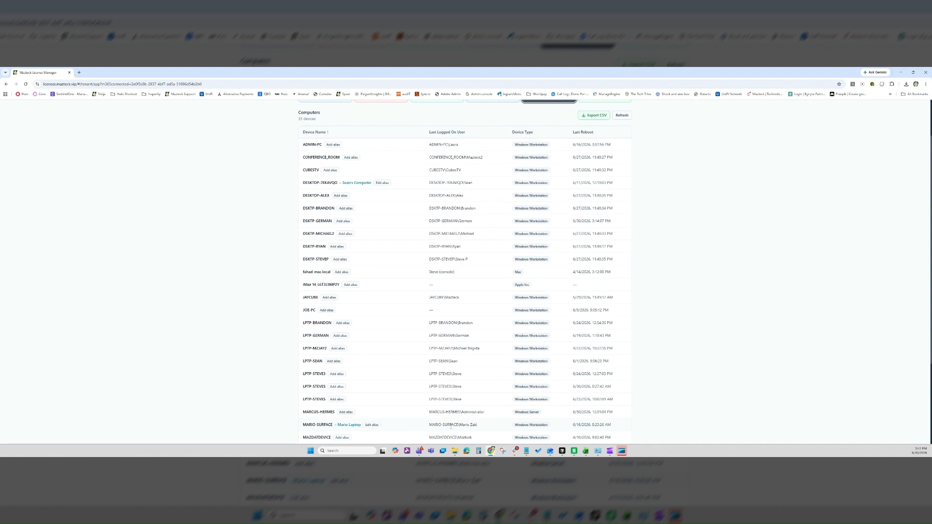
drag(449, 425, 478, 426)
click(478, 426)
Open the 365 Renewals overview, showing 4 subscriptions to reduce and 6 seats recoverable.
scroll(579, 270, up, 1)
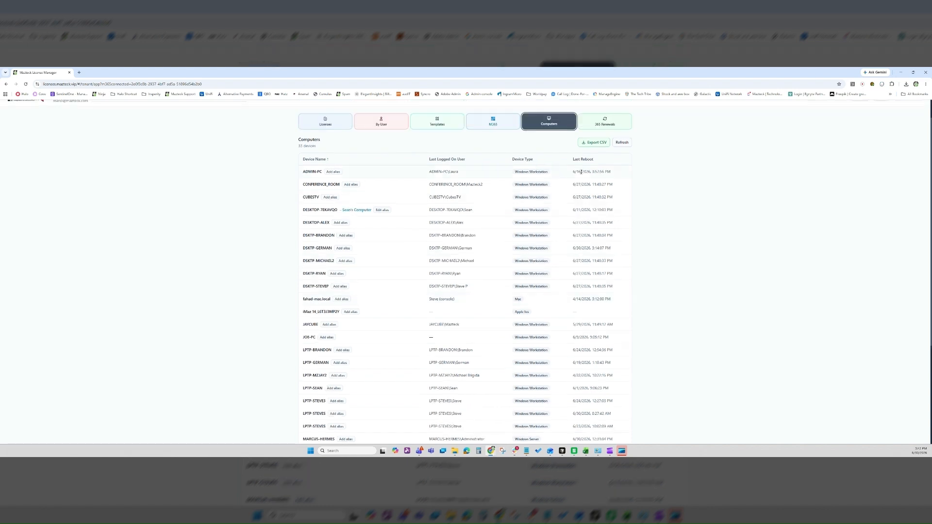
scroll(611, 165, up, 1)
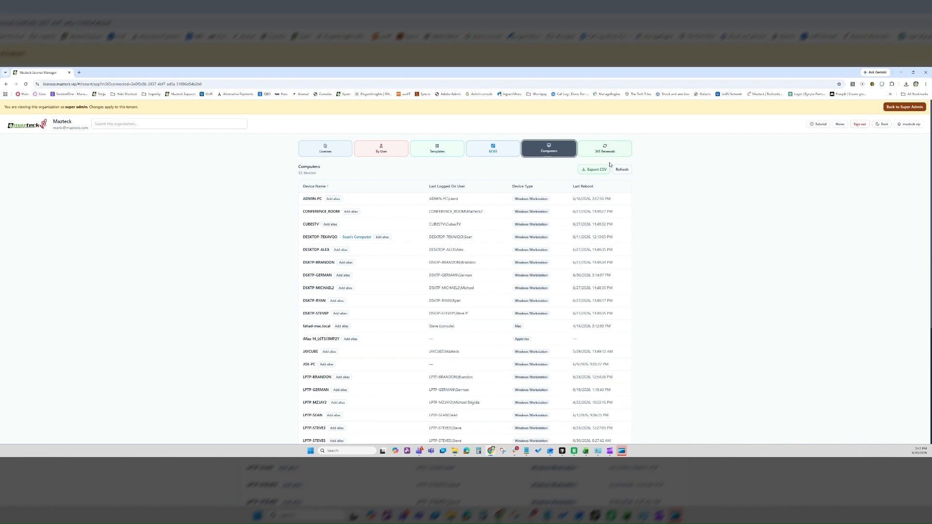
click(602, 153)
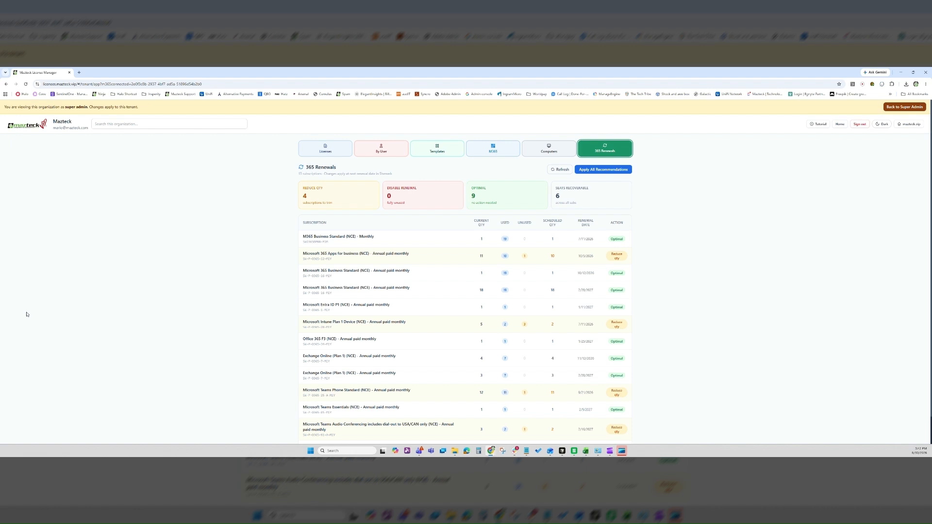
scroll(248, 302, down, 1)
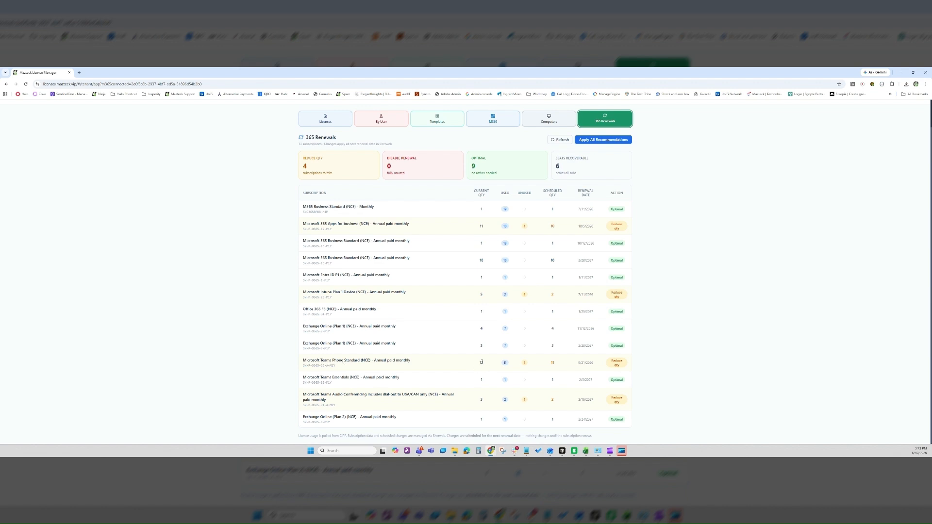
drag(302, 362, 413, 367)
click(417, 369)
drag(484, 366, 476, 365)
click(505, 364)
drag(580, 363, 602, 367)
click(591, 367)
drag(304, 327, 381, 344)
click(399, 349)
triple_click(589, 331)
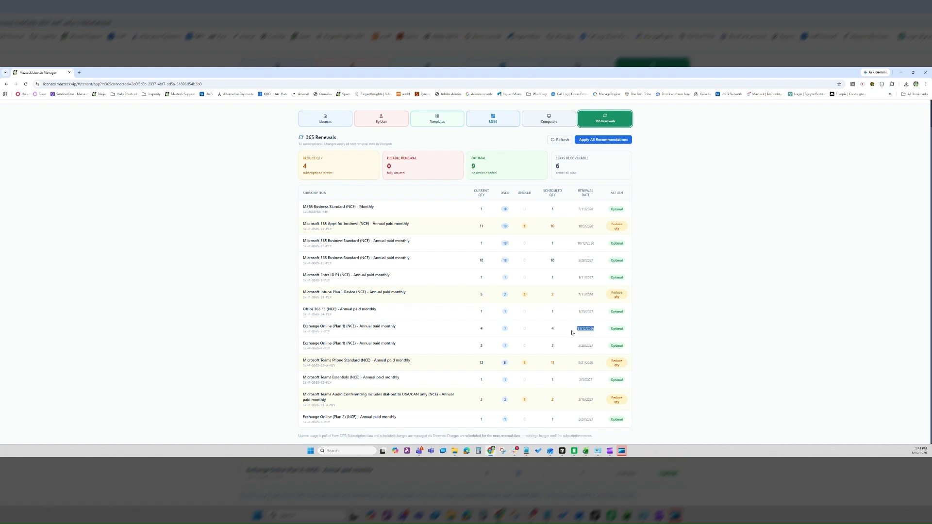
click(482, 347)
drag(484, 348, 473, 348)
drag(579, 347, 595, 350)
click(585, 348)
scroll(127, 251, up, 1)
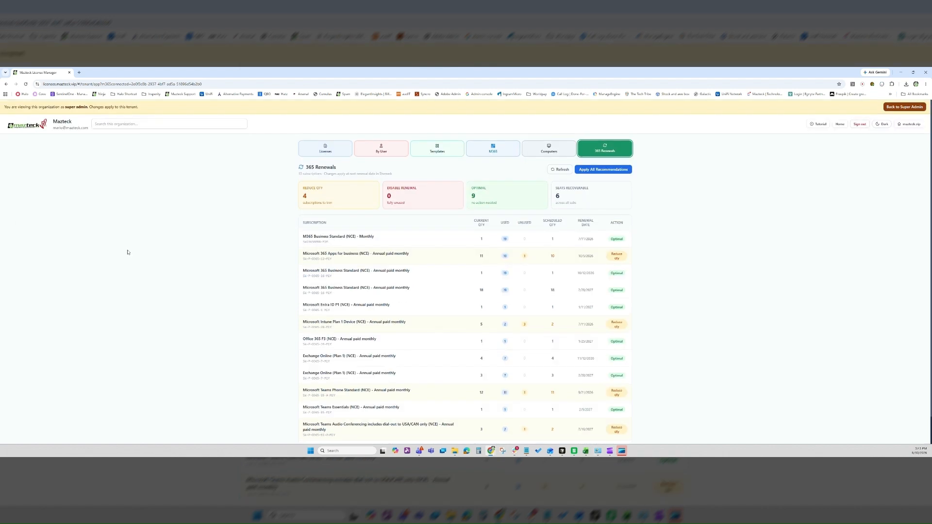